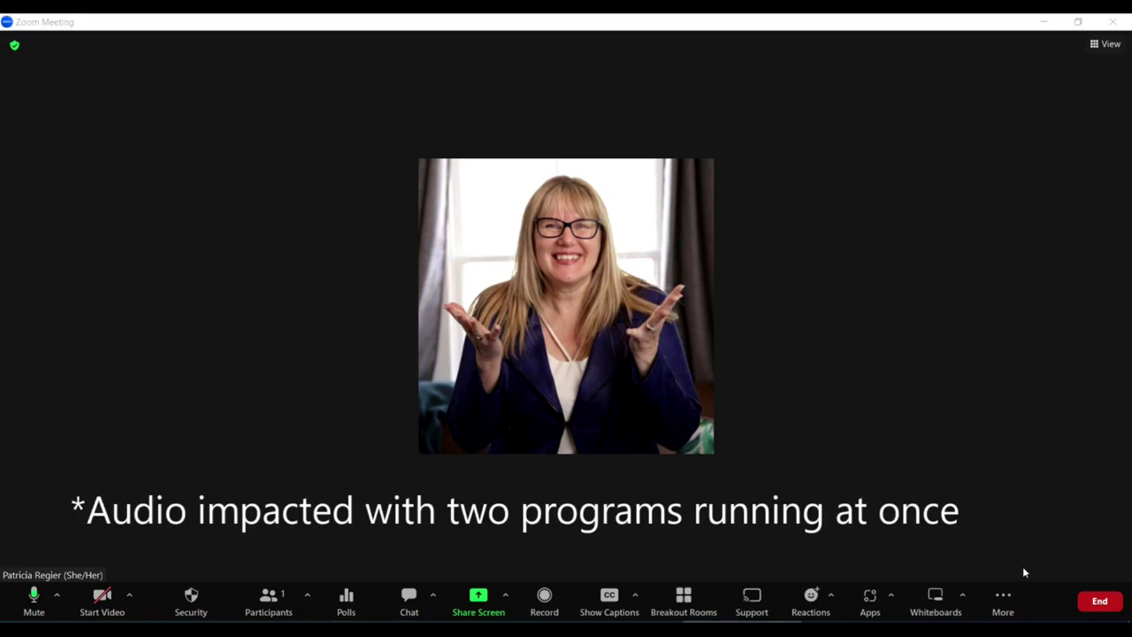
- End the meeting for all and open the 2023-01-04 10.46.33 recording folder under Documents in the Zoom folder
{"action": "left_click", "coordinate": [1100, 608]}
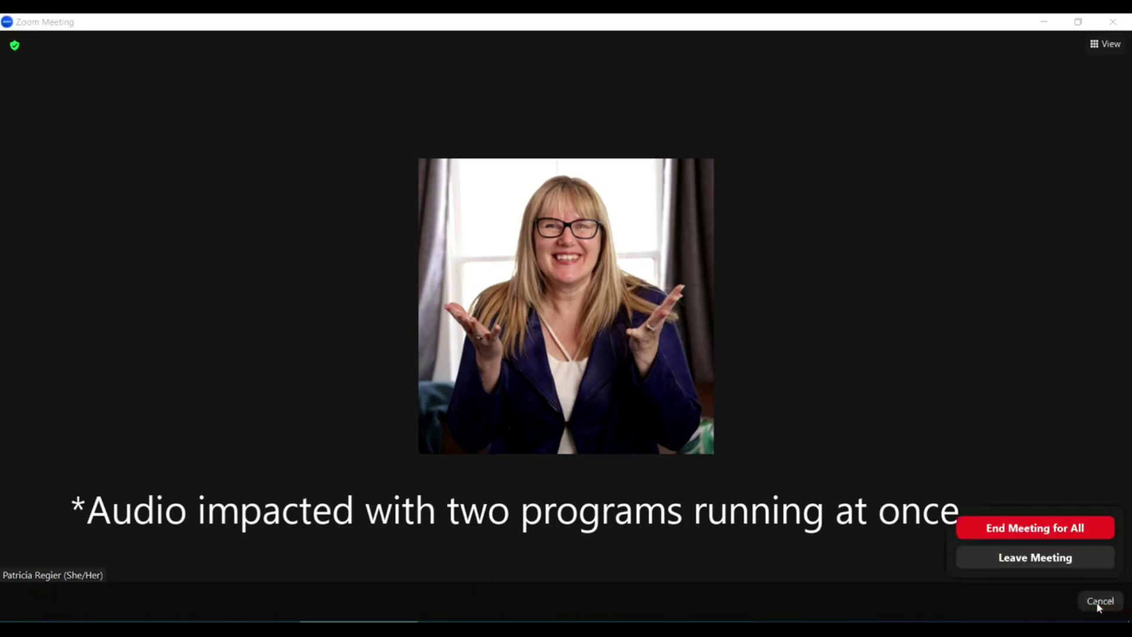
{"action": "left_click", "coordinate": [1061, 530]}
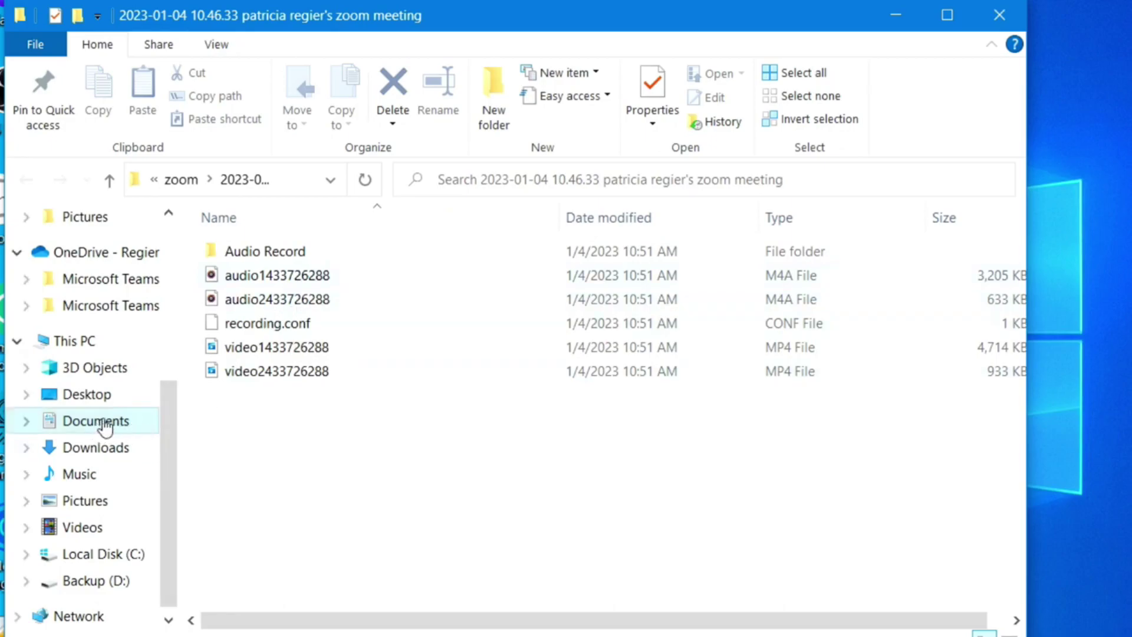
{"action": "left_click", "coordinate": [102, 427]}
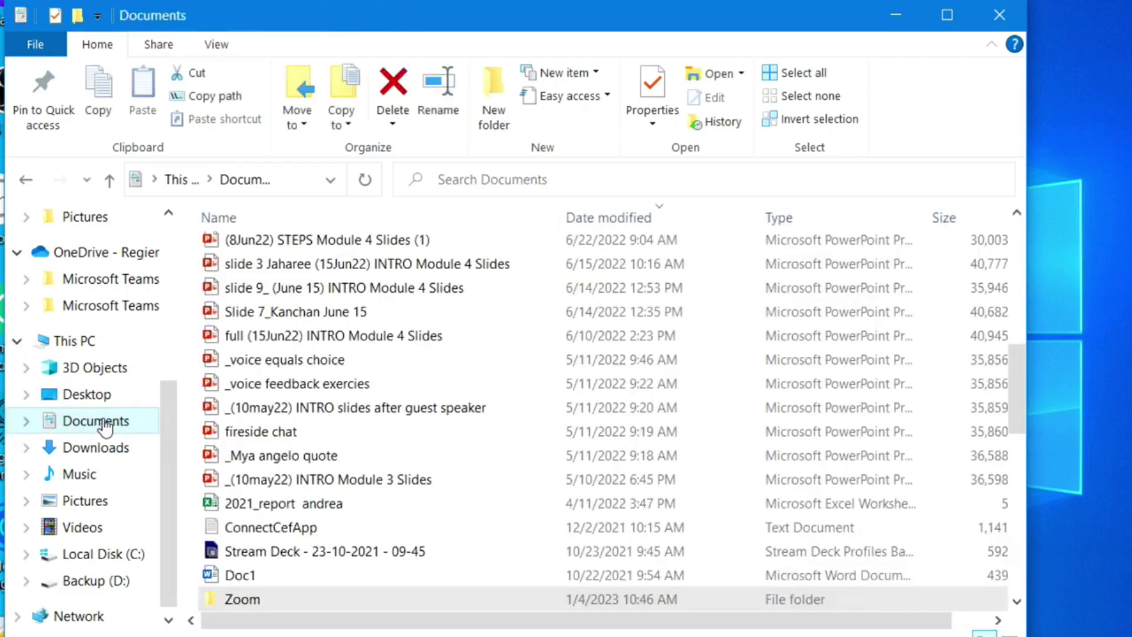
{"action": "double_click", "coordinate": [252, 601]}
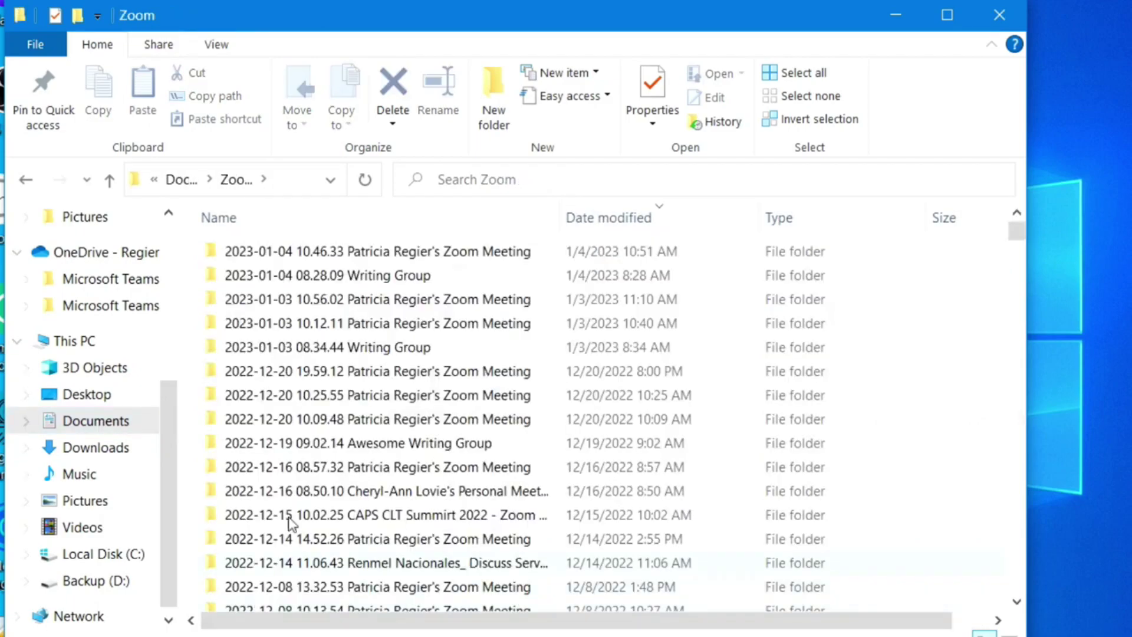
{"action": "double_click", "coordinate": [325, 256]}
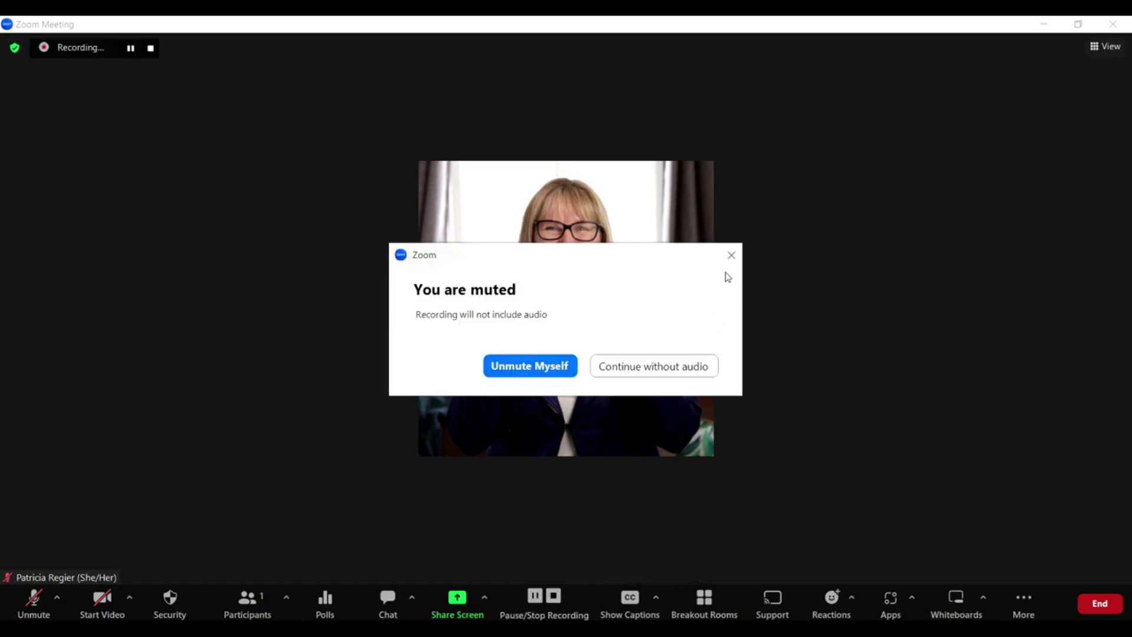
- Continue the recording on this computer without audio, pausing it and then stopping it
{"action": "left_click", "coordinate": [666, 366]}
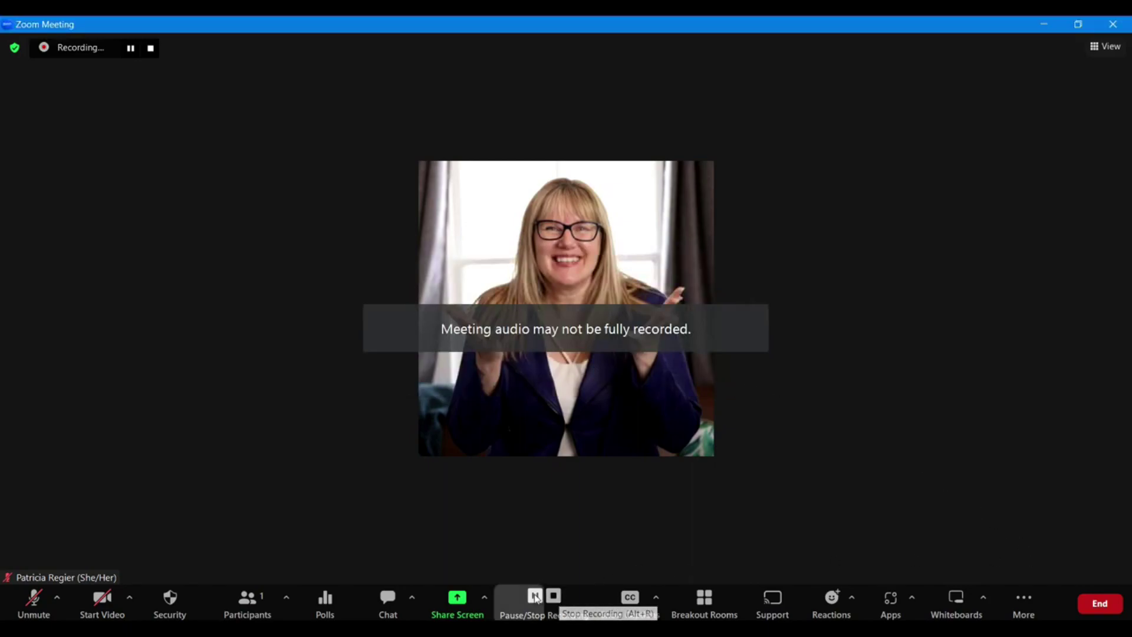
{"action": "key", "text": "alt+p"}
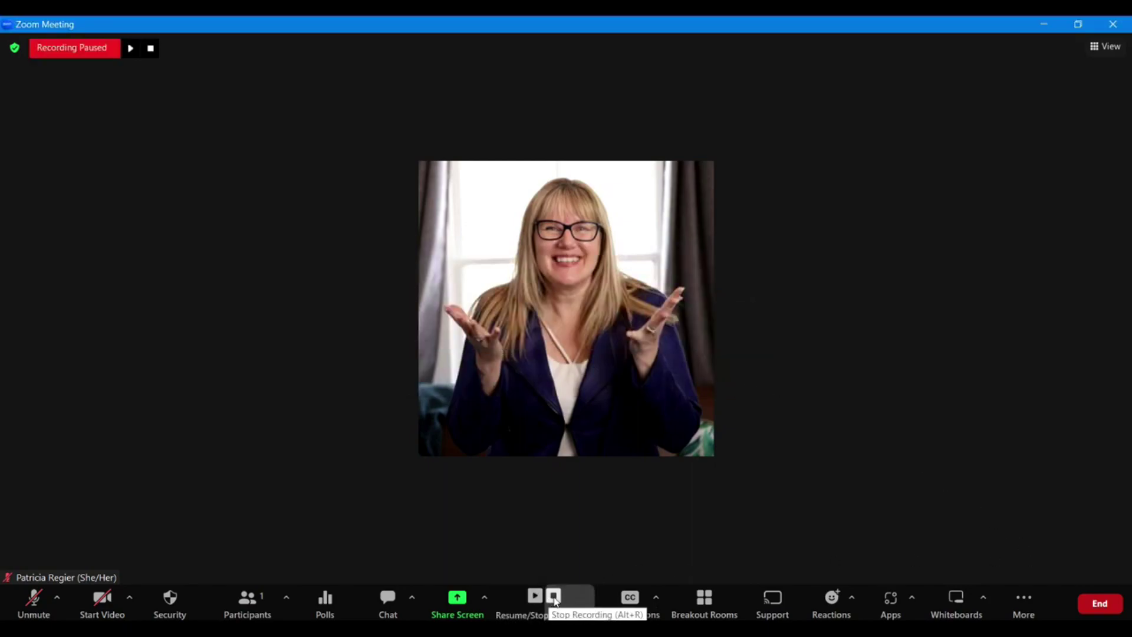
{"action": "left_click", "coordinate": [555, 598]}
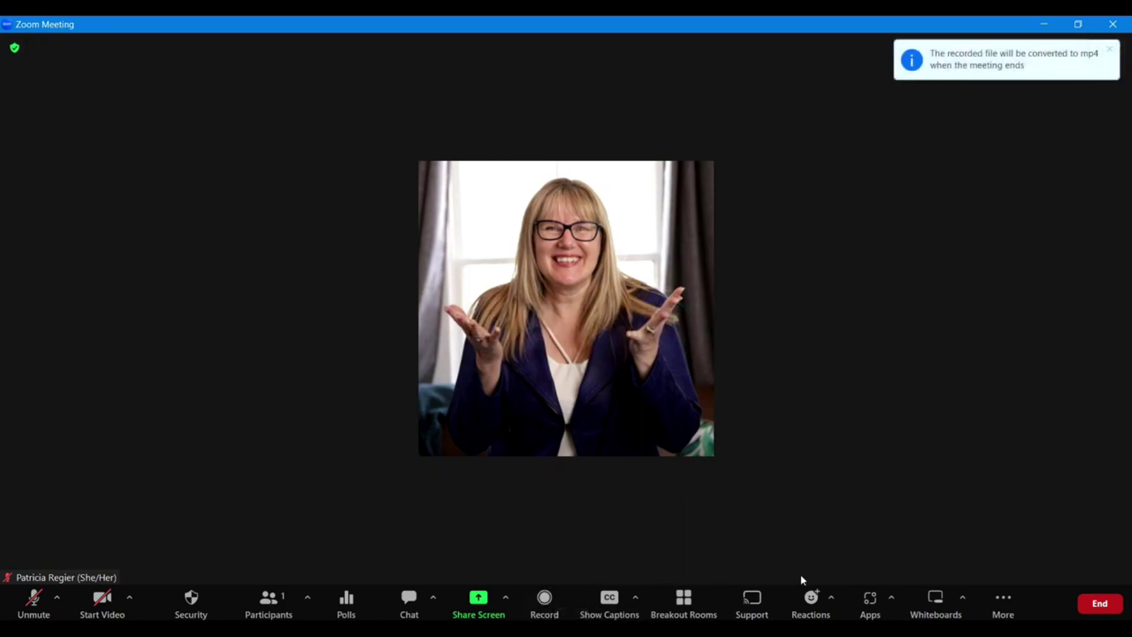
- End the meeting for all and start a new meeting
{"action": "left_click", "coordinate": [1098, 604]}
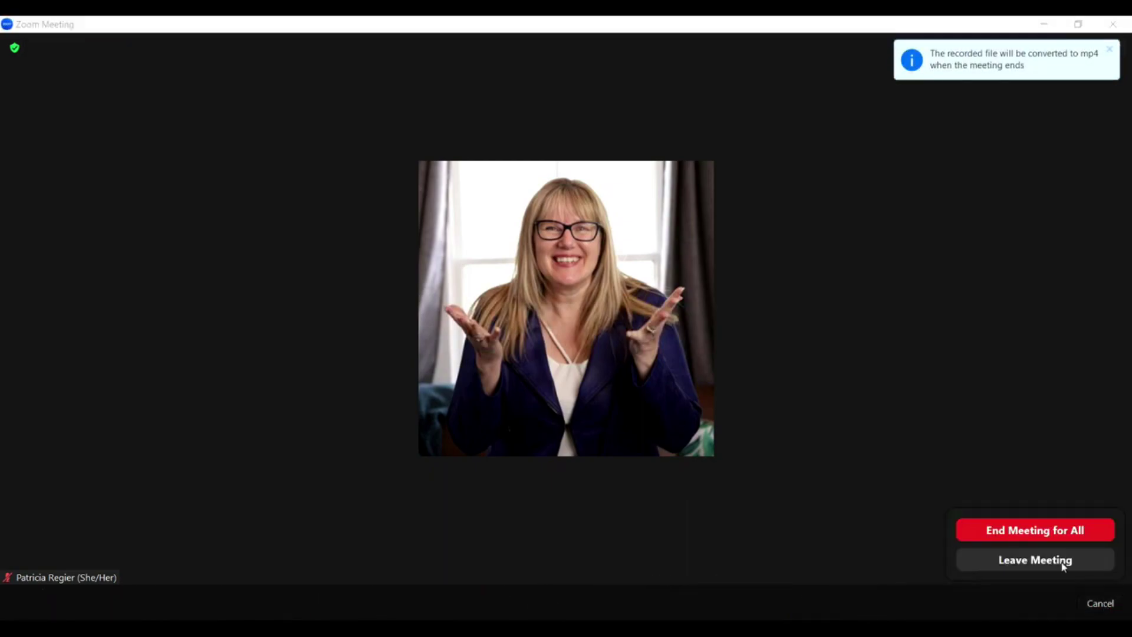
{"action": "left_click", "coordinate": [1038, 533]}
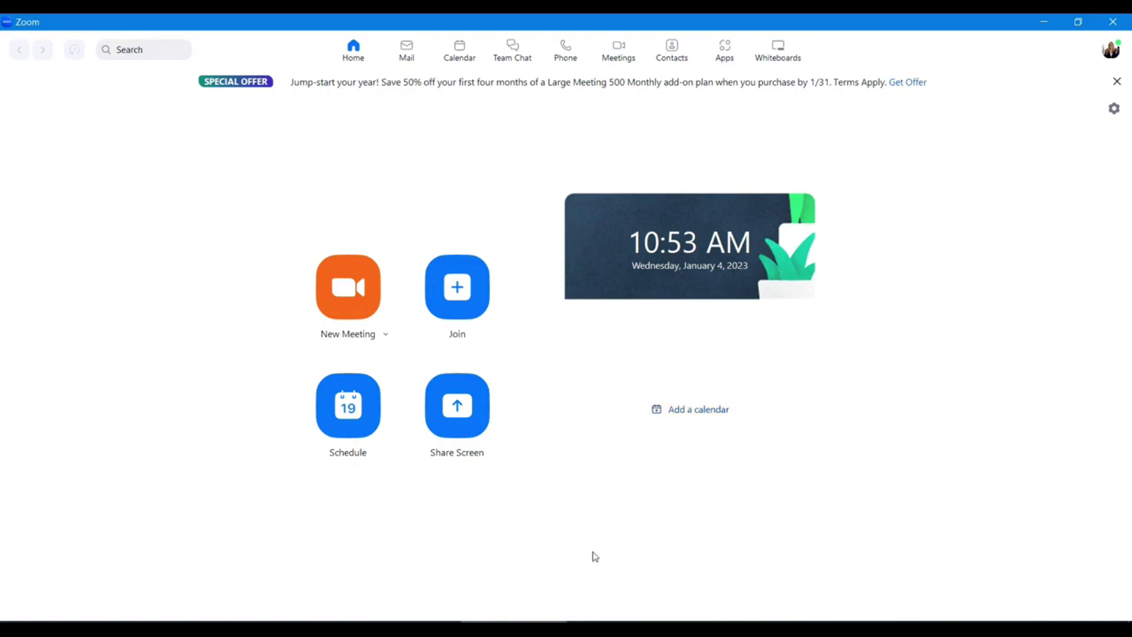
{"action": "left_click", "coordinate": [337, 285]}
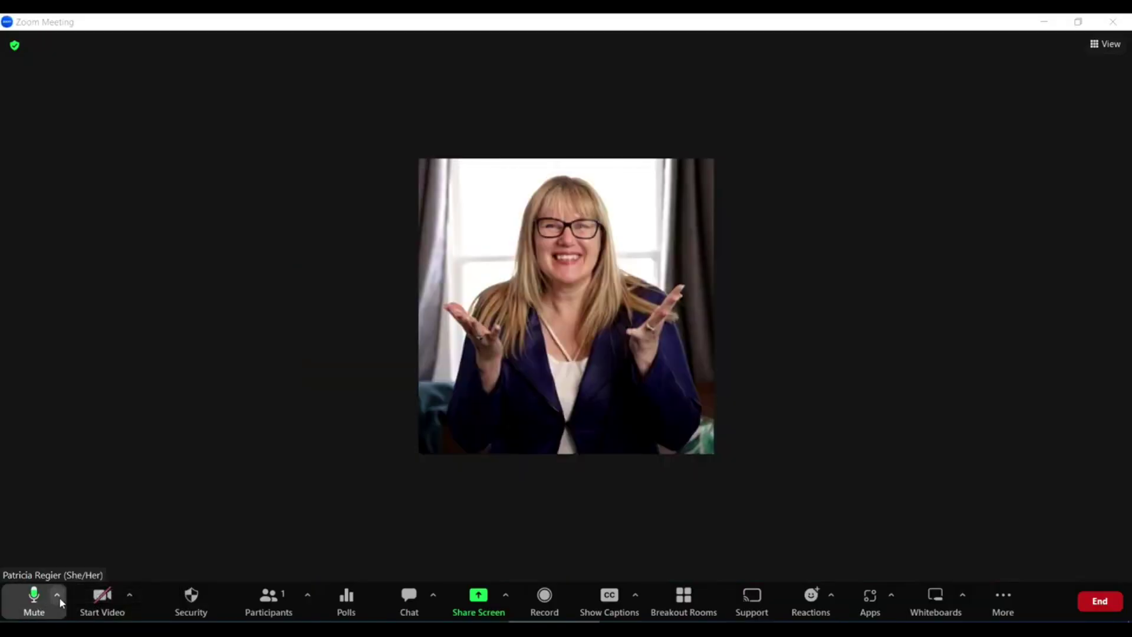
- Review the available microphones and speakers, and mute the microphone
{"action": "left_click", "coordinate": [59, 597]}
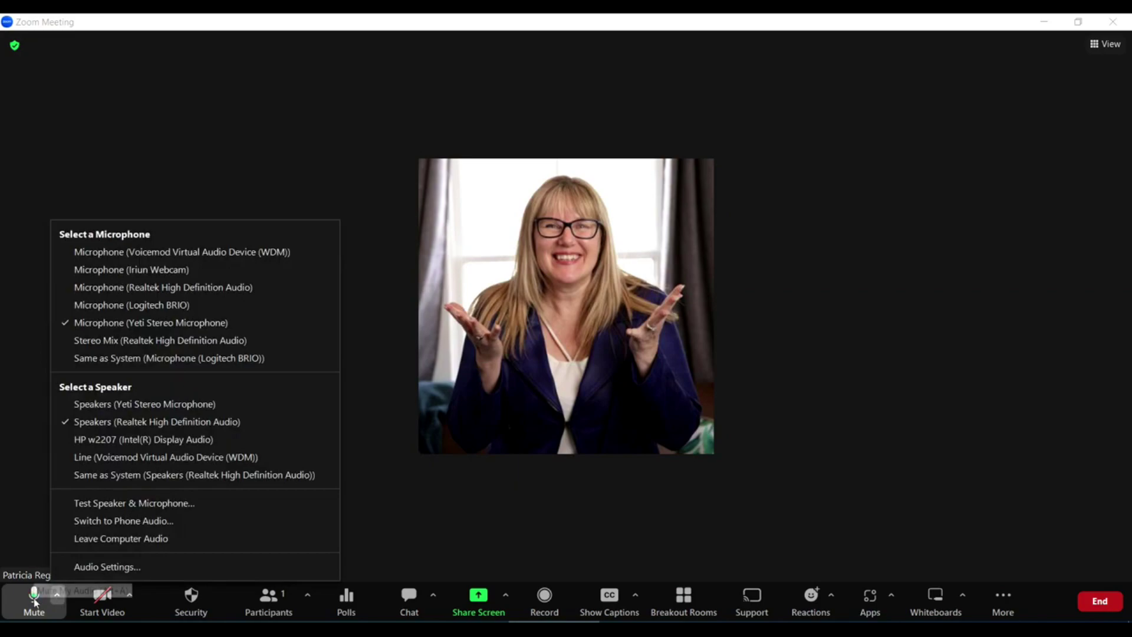
{"action": "key", "text": "Escape"}
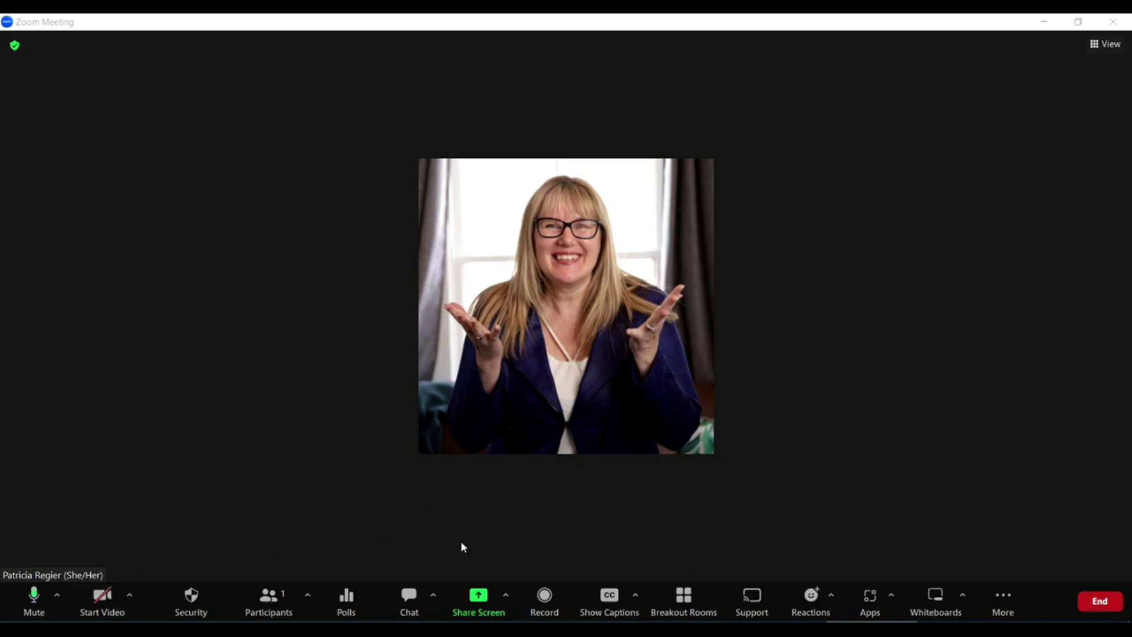
{"action": "left_click", "coordinate": [525, 550]}
{"action": "key", "text": "alt+a"}
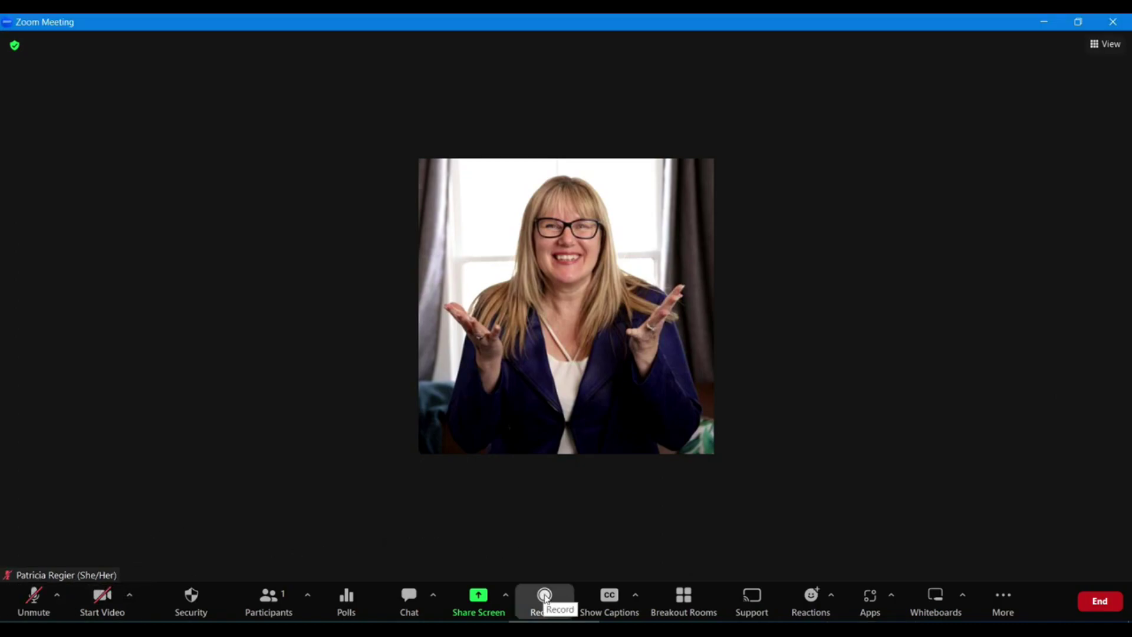
- Start recording the meeting to the cloud without audio, and unmute the microphone once the recording is running
{"action": "left_click", "coordinate": [545, 596]}
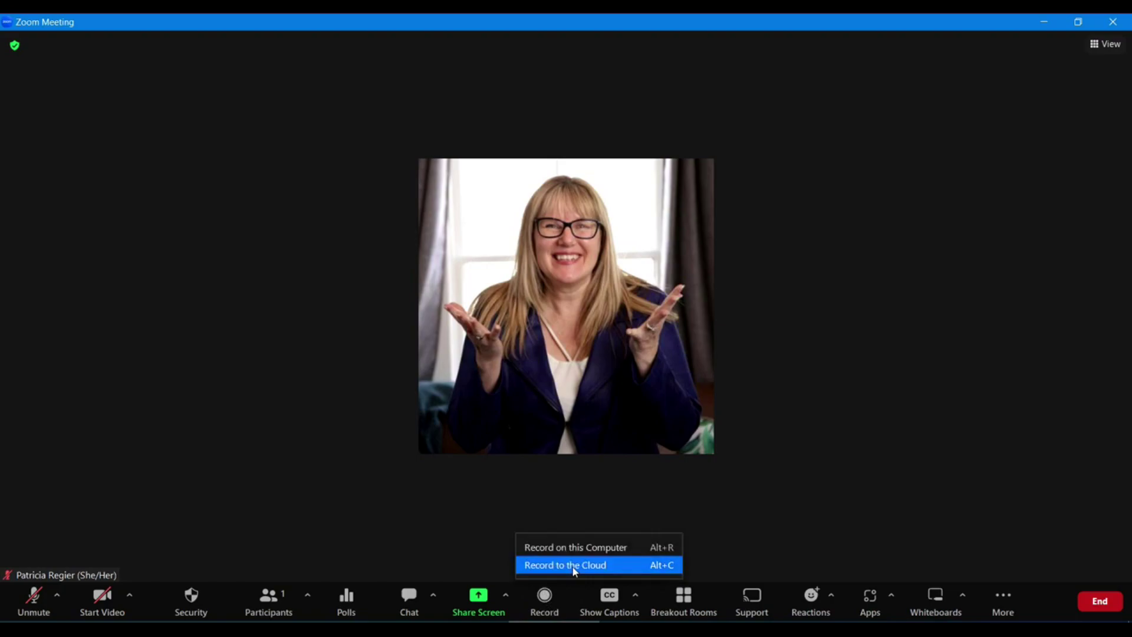
{"action": "left_click", "coordinate": [575, 565]}
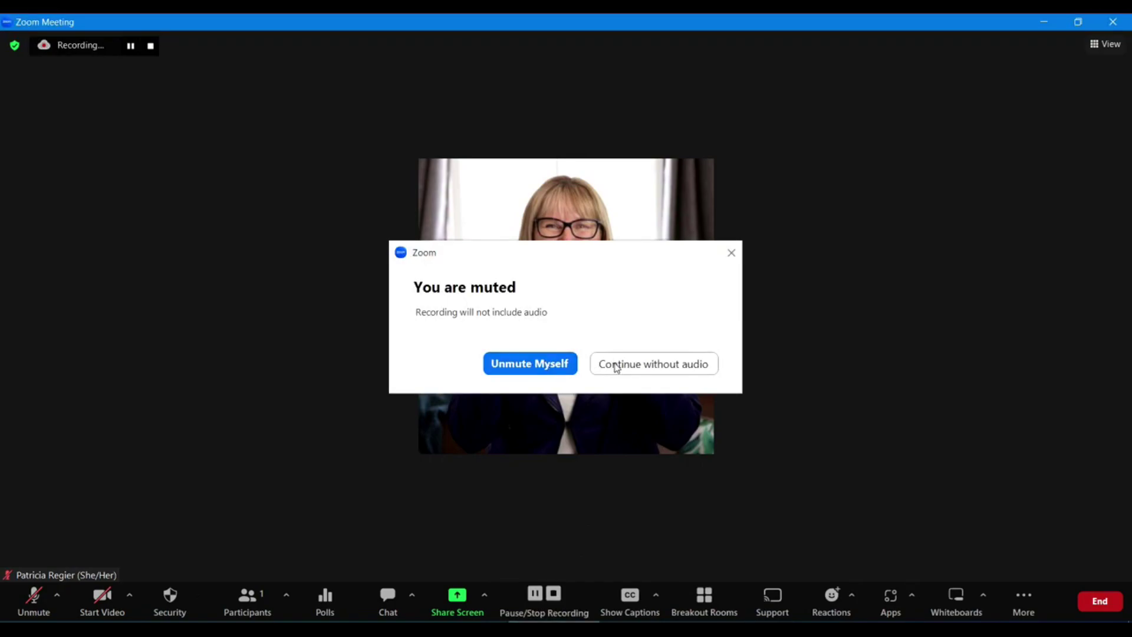
{"action": "left_click", "coordinate": [638, 369]}
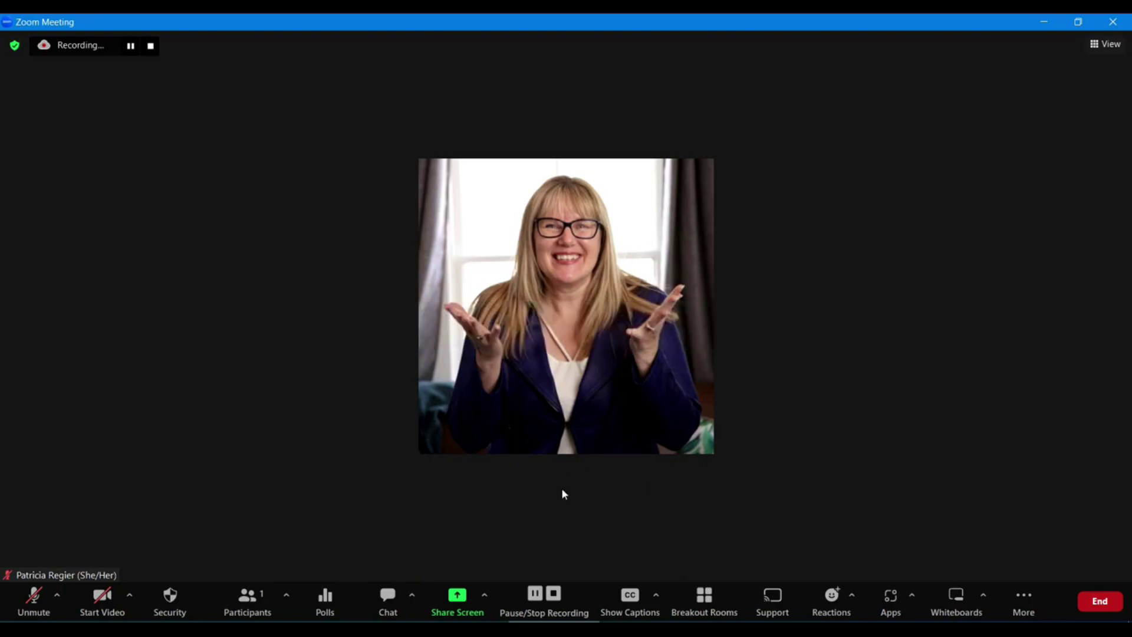
{"action": "key", "text": "alt+a"}
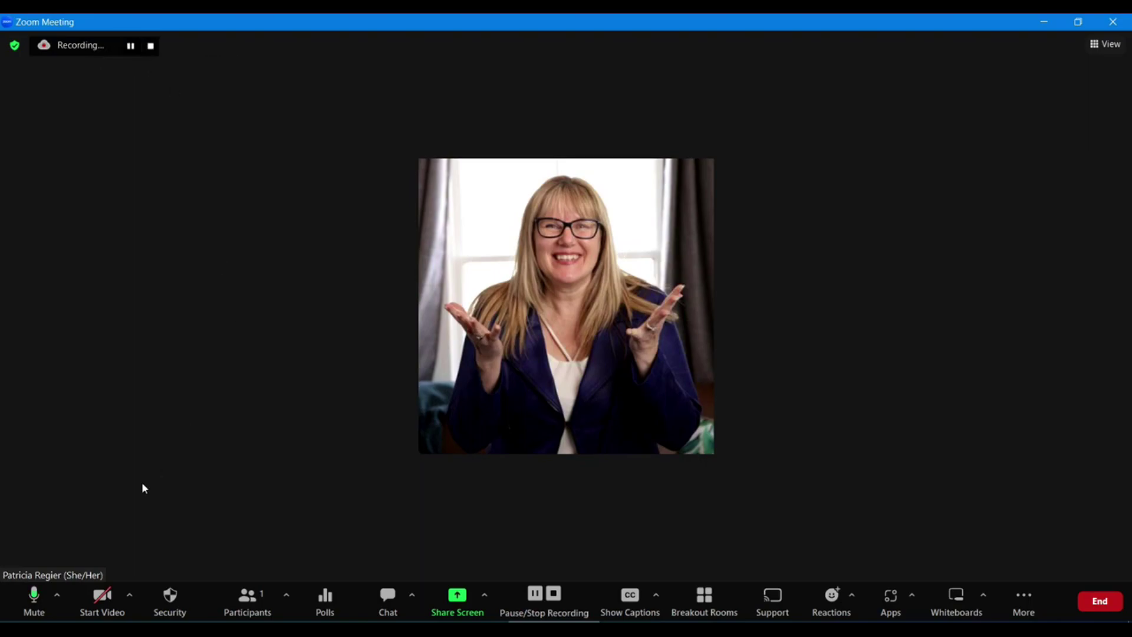
- Open the audio settings through the meeting information and examine the speaker, microphone and background noise suppression options
{"action": "left_click", "coordinate": [18, 51]}
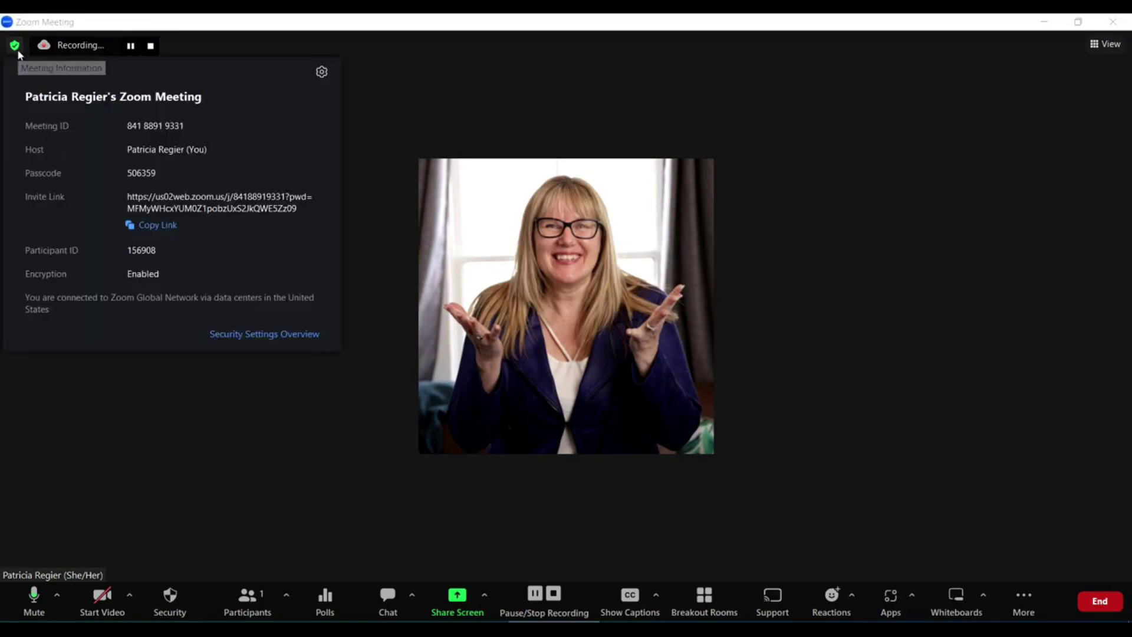
{"action": "left_click", "coordinate": [322, 73]}
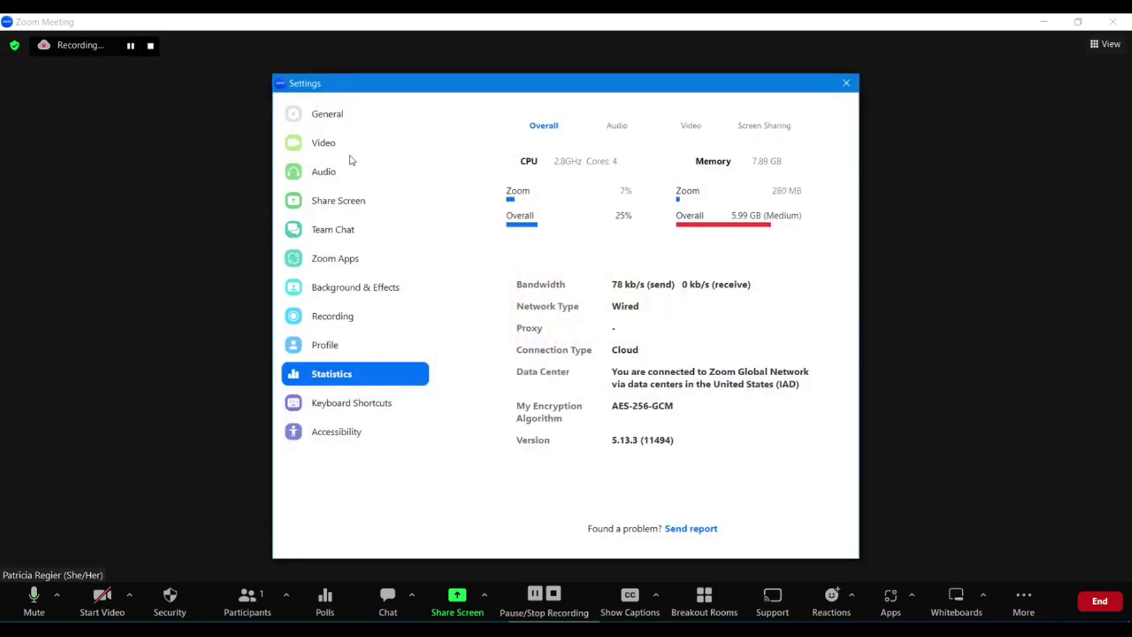
{"action": "left_click", "coordinate": [354, 172]}
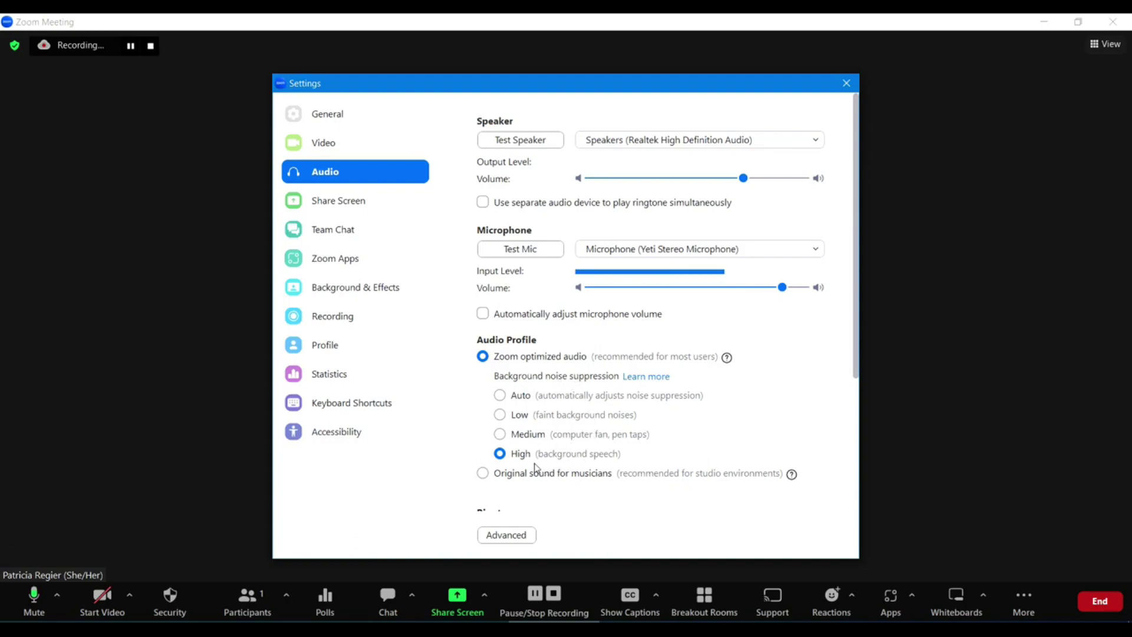
{"action": "left_click_drag", "start_coordinate": [859, 316], "coordinate": [846, 242]}
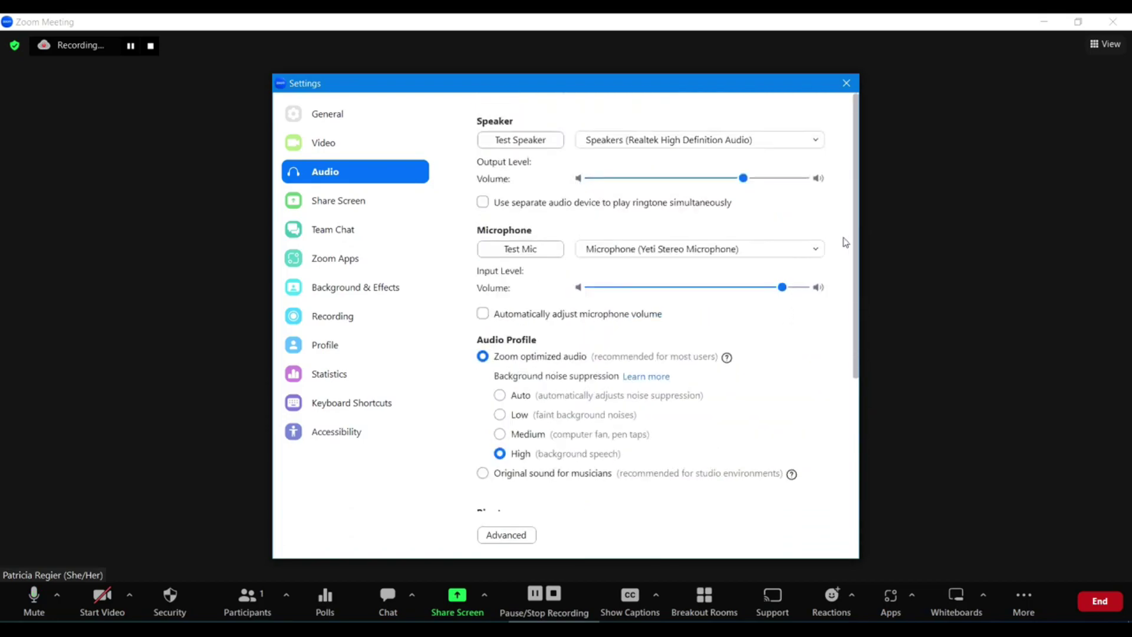
{"action": "left_click", "coordinate": [852, 87]}
{"action": "mouse_move", "coordinate": [17, 48]}
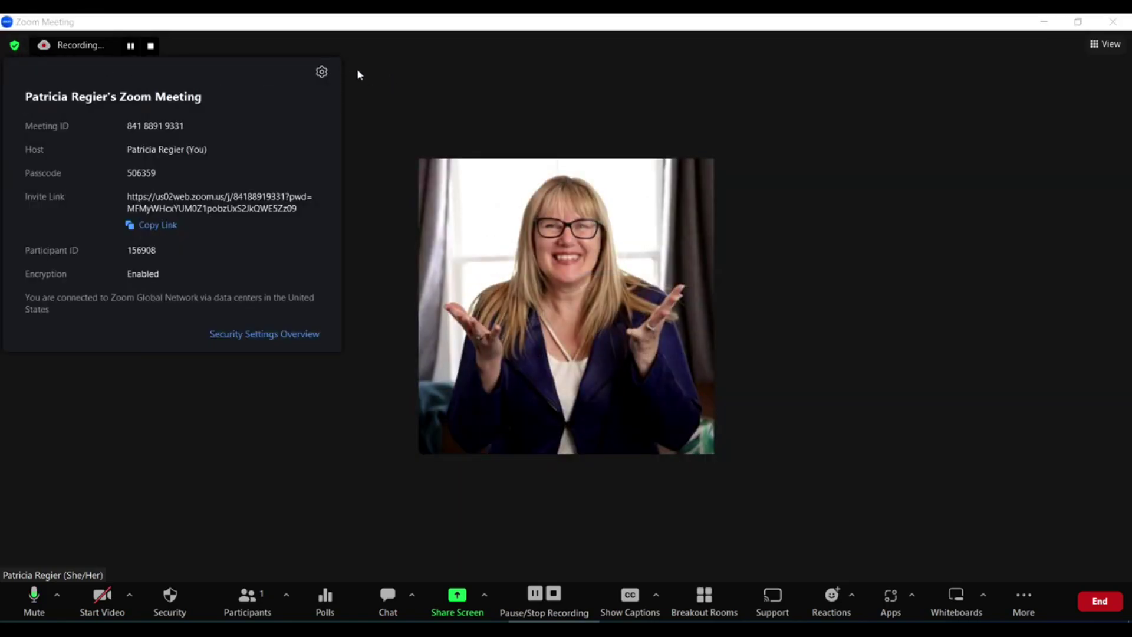
- Stop the cloud recording and end the meeting for all, putting the local recording folder window out of view
{"action": "left_click", "coordinate": [553, 593]}
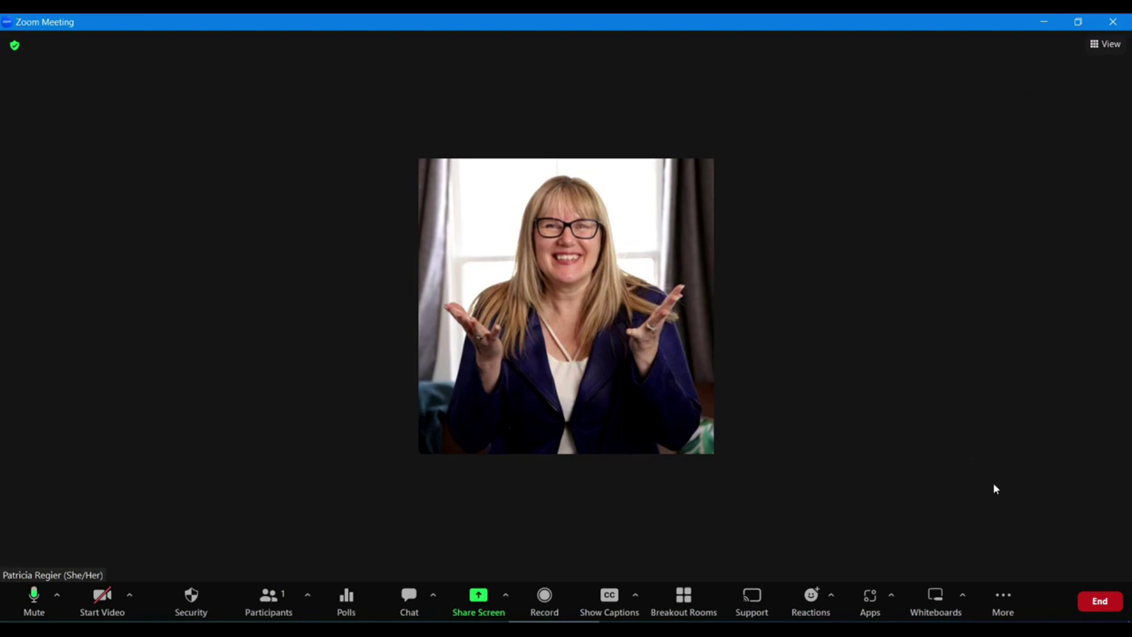
{"action": "left_click", "coordinate": [1100, 601]}
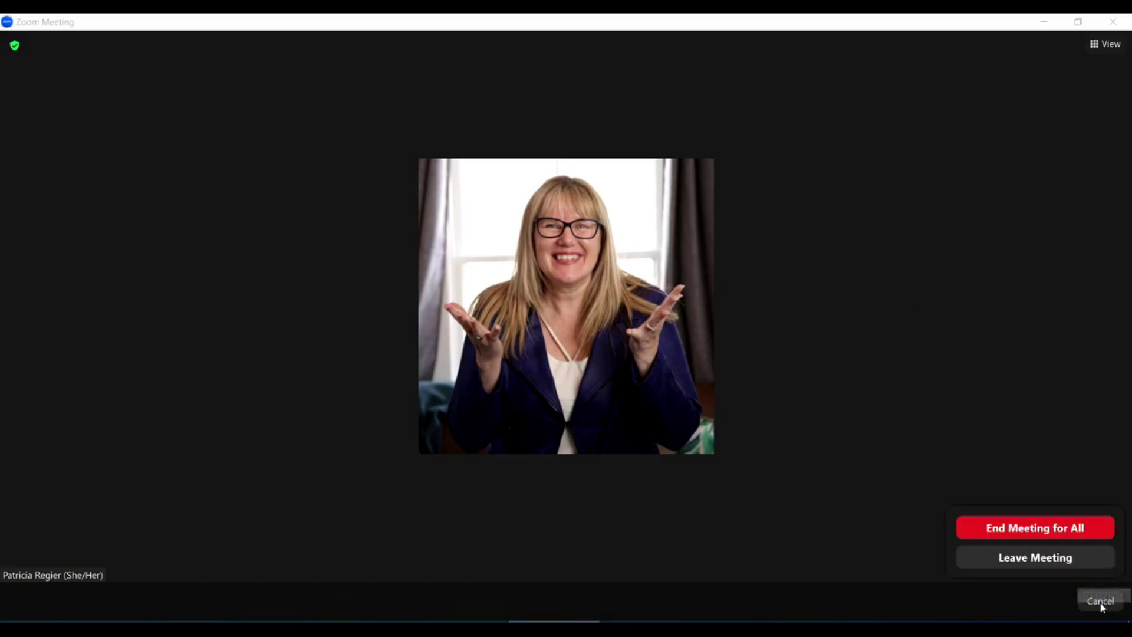
{"action": "left_click", "coordinate": [1049, 530]}
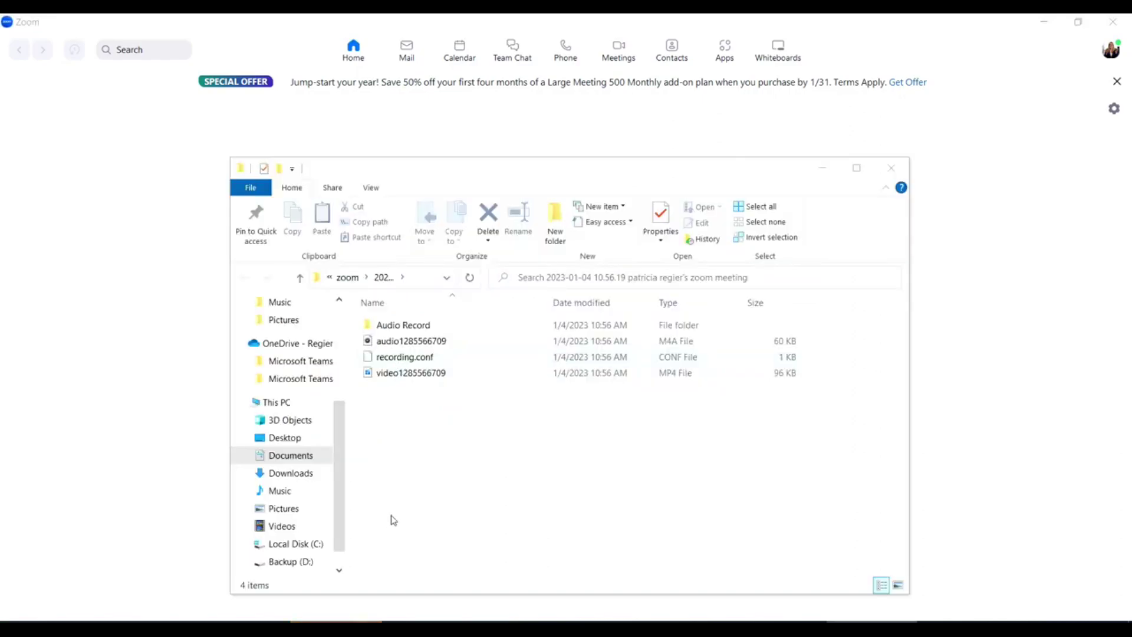
{"action": "left_click", "coordinate": [823, 170]}
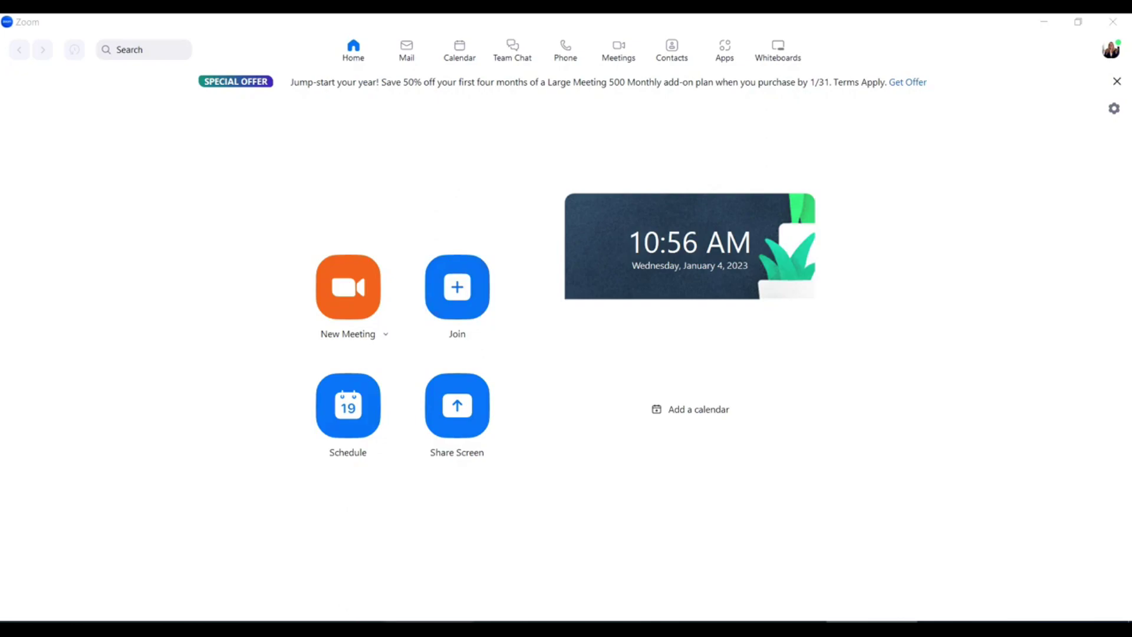
- Switch to the Zoom web portal in the browser and download the files of the Jan 4, 2023 10:53 AM cloud recording
{"action": "mouse_move", "coordinate": [428, 629]}
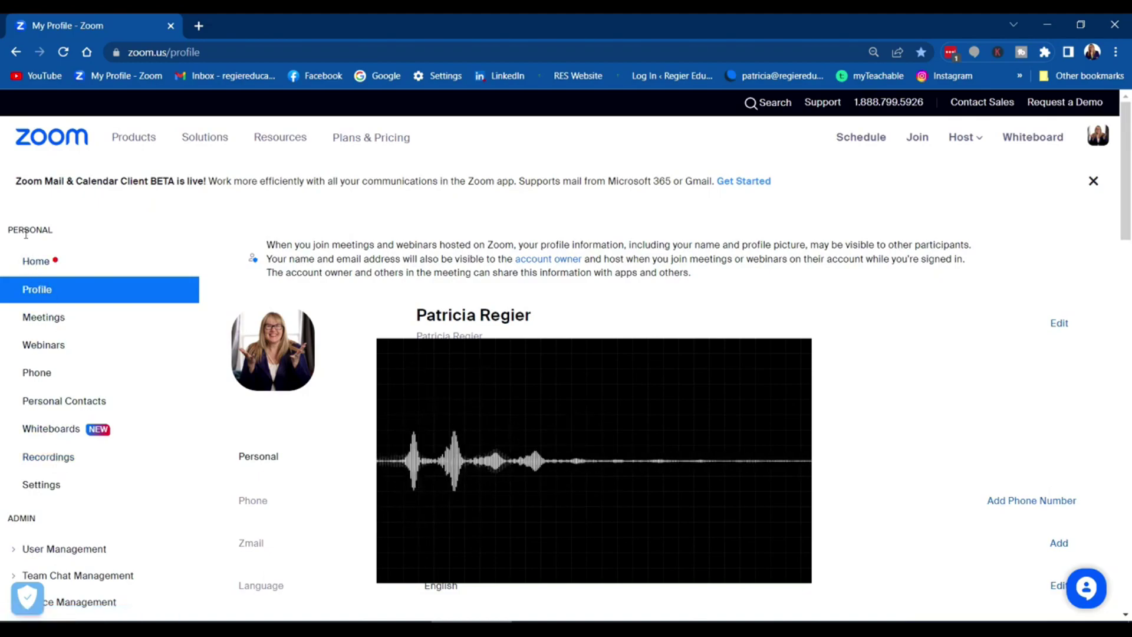
{"action": "left_click", "coordinate": [53, 457]}
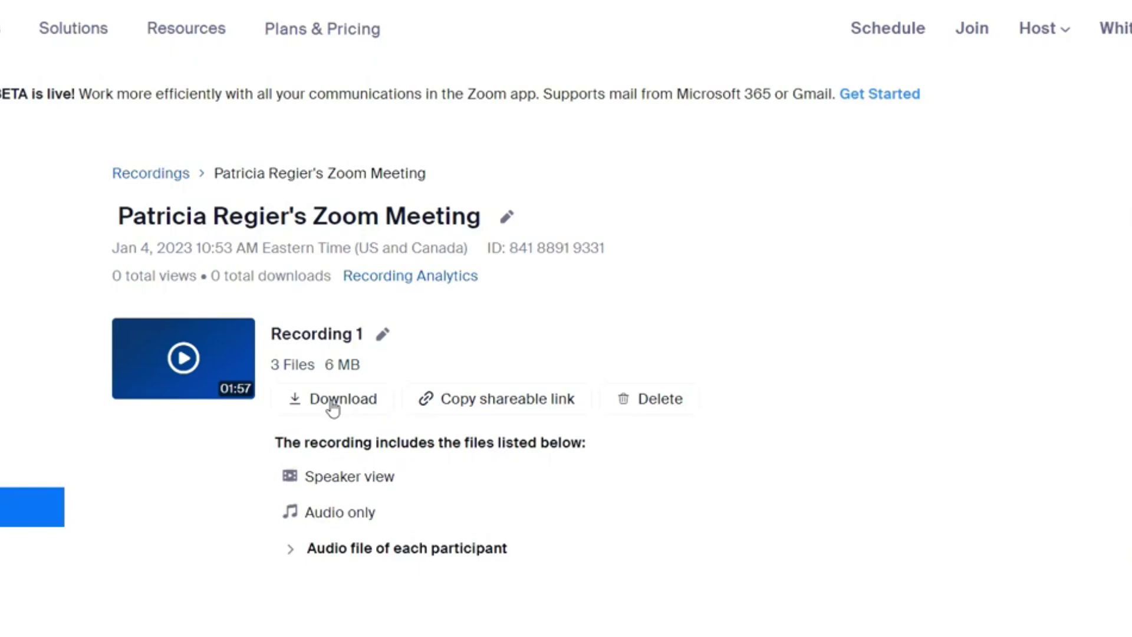
{"action": "left_click", "coordinate": [333, 402]}
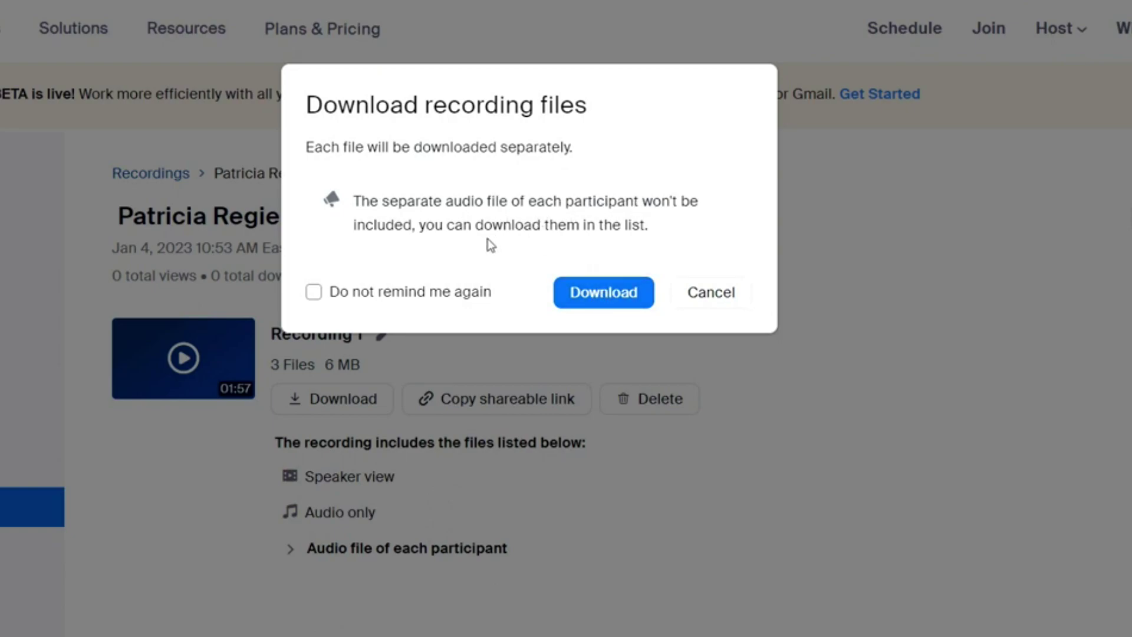
{"action": "left_click", "coordinate": [599, 293]}
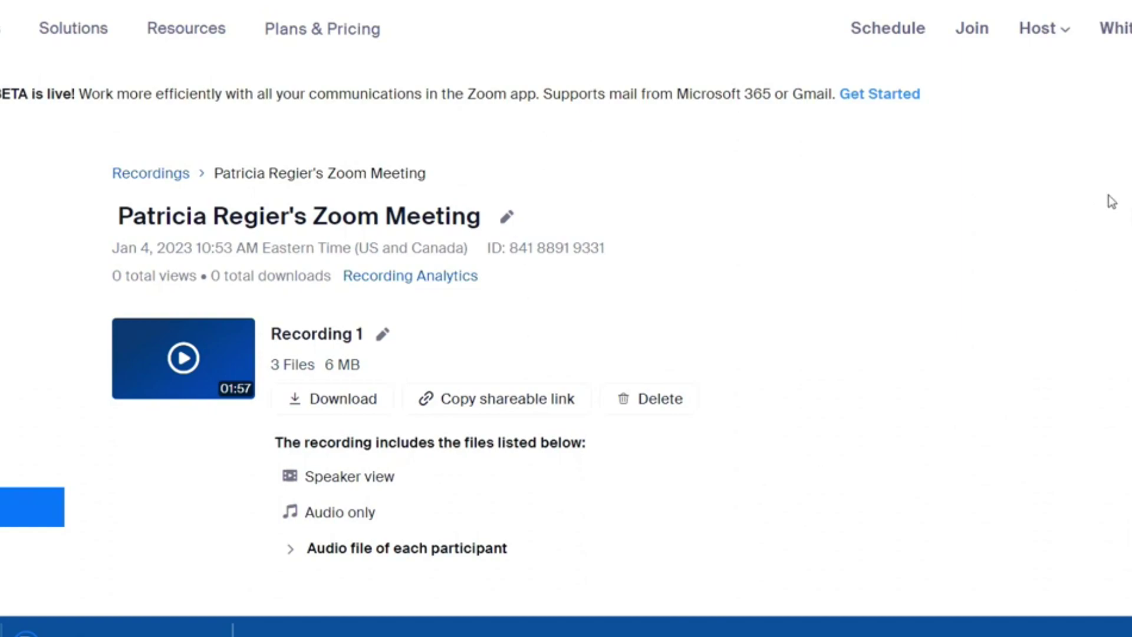
- Preview the recording's Audio only file, pause its playback, and download that file separately
{"action": "scroll", "coordinate": [389, 331], "scroll_direction": "down", "scroll_amount": 3}
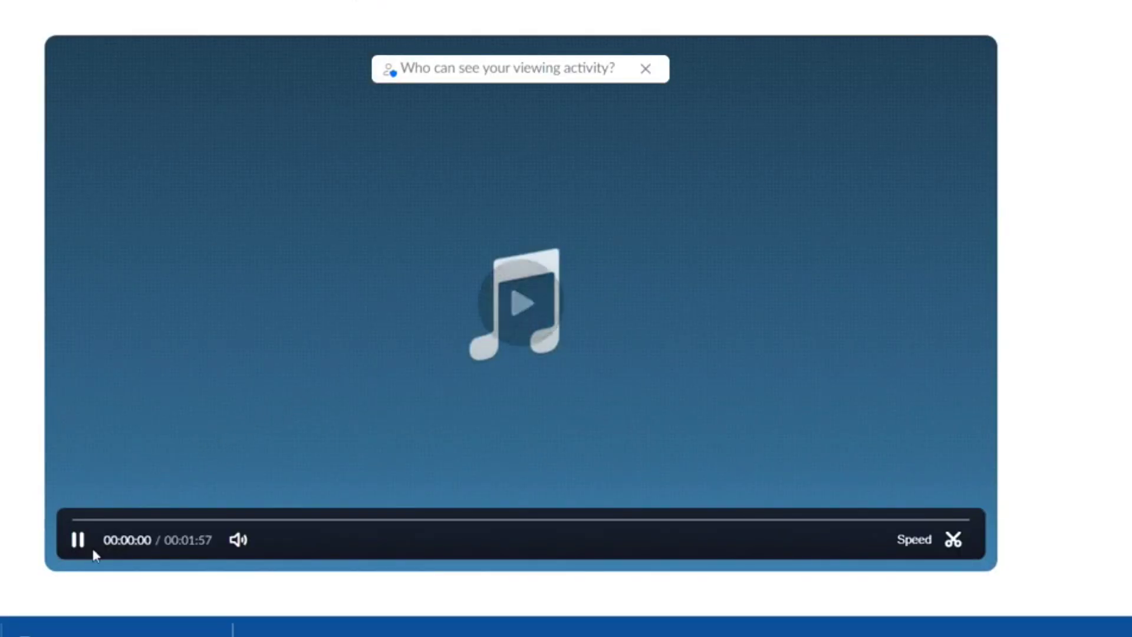
{"action": "left_click", "coordinate": [79, 540]}
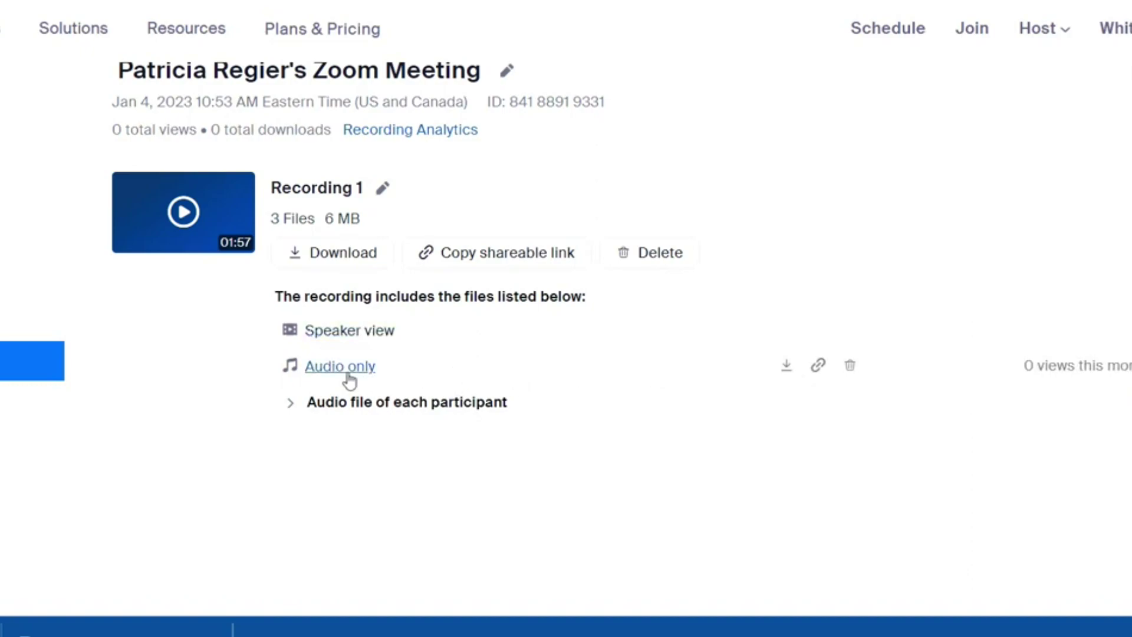
{"action": "left_click", "coordinate": [787, 368]}
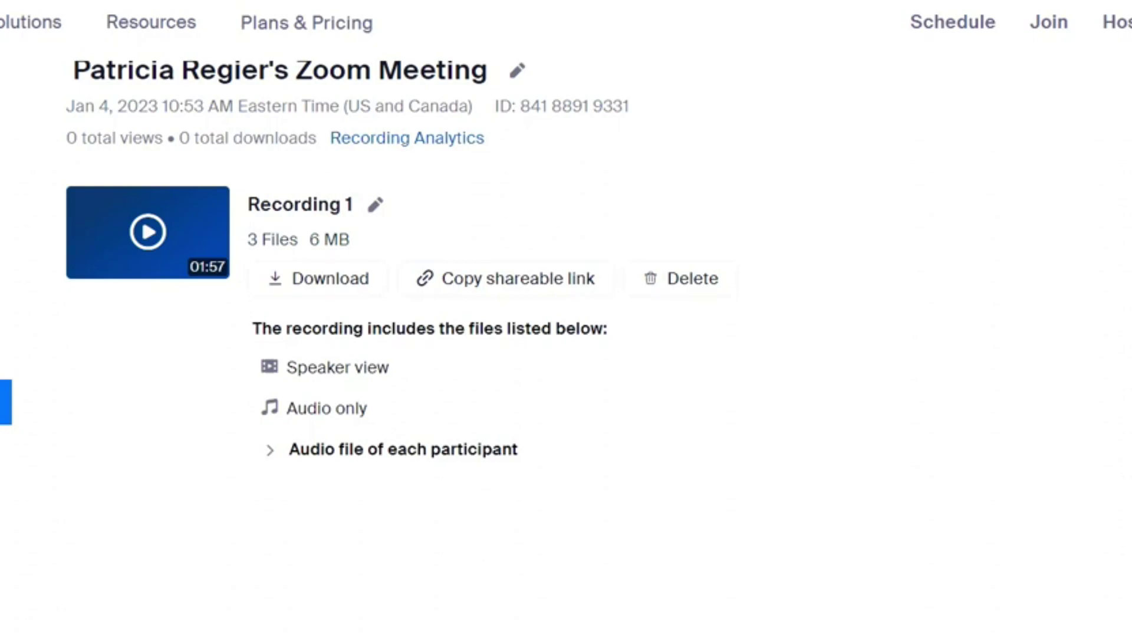
{"action": "mouse_move", "coordinate": [357, 408]}
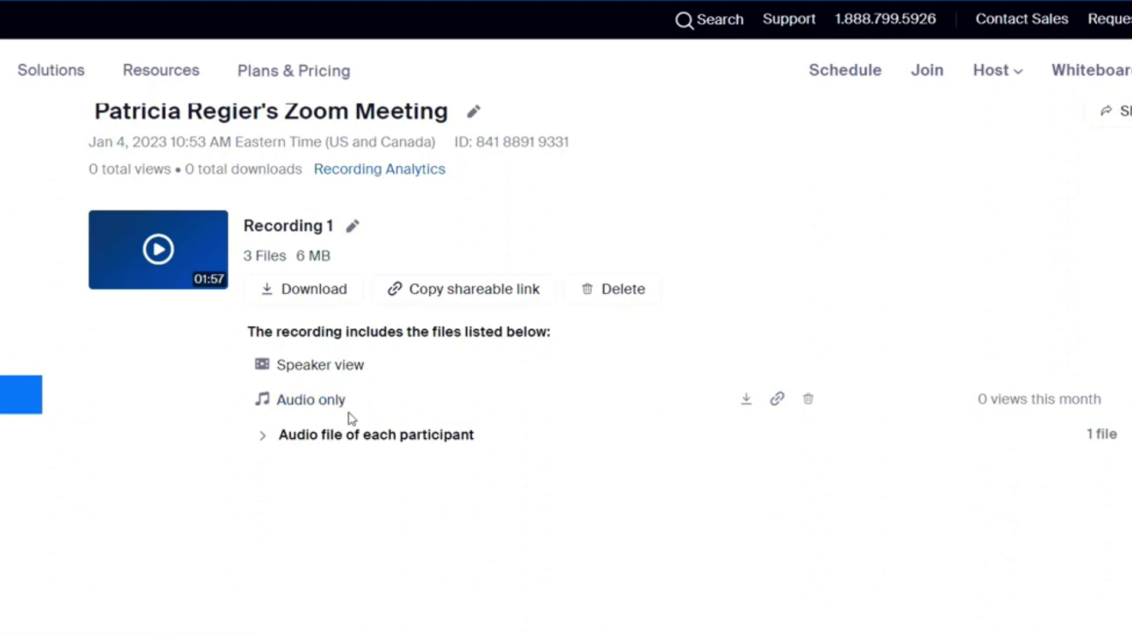